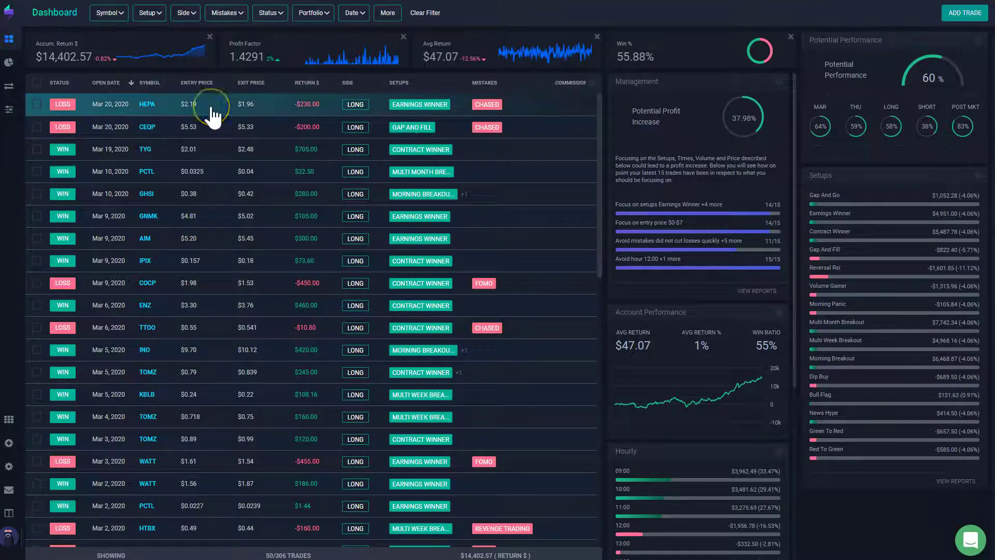
Step: Open the HEPA trade row on the Dashboard to view its buy, sell, targets and stops
click(269, 102)
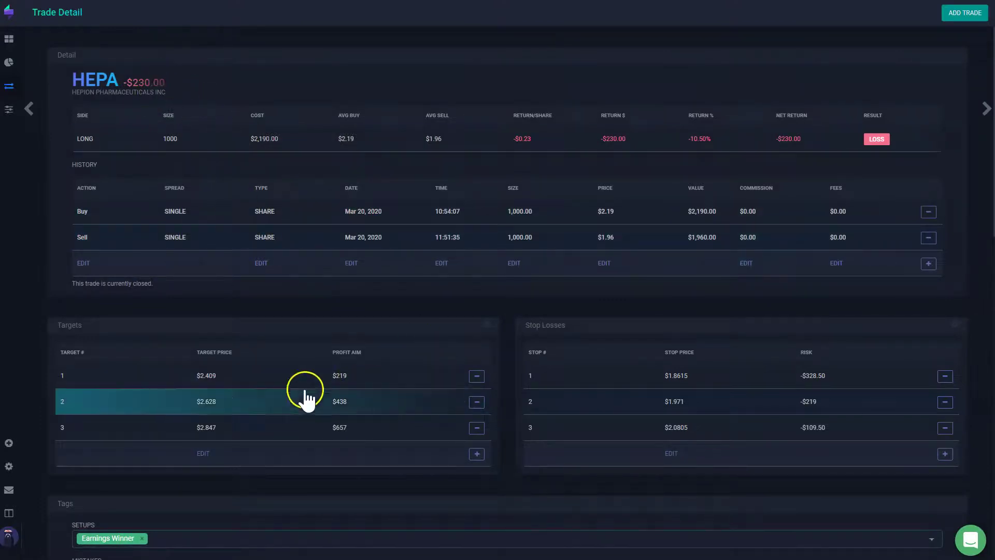
Step: Add a fourth HEPA target at $3.00, giving an $810 profit aim
click(186, 454)
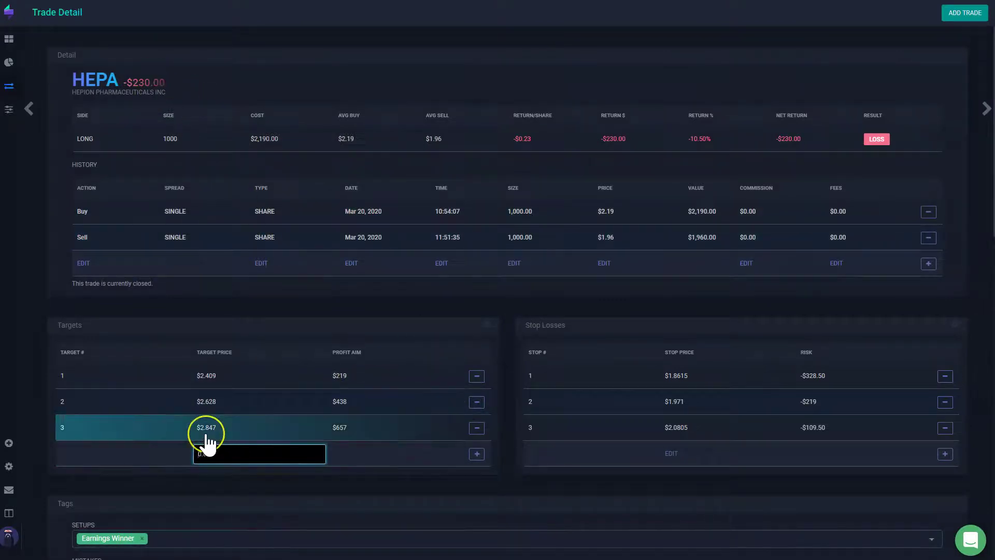
text(0.)
text(3)
click(415, 451)
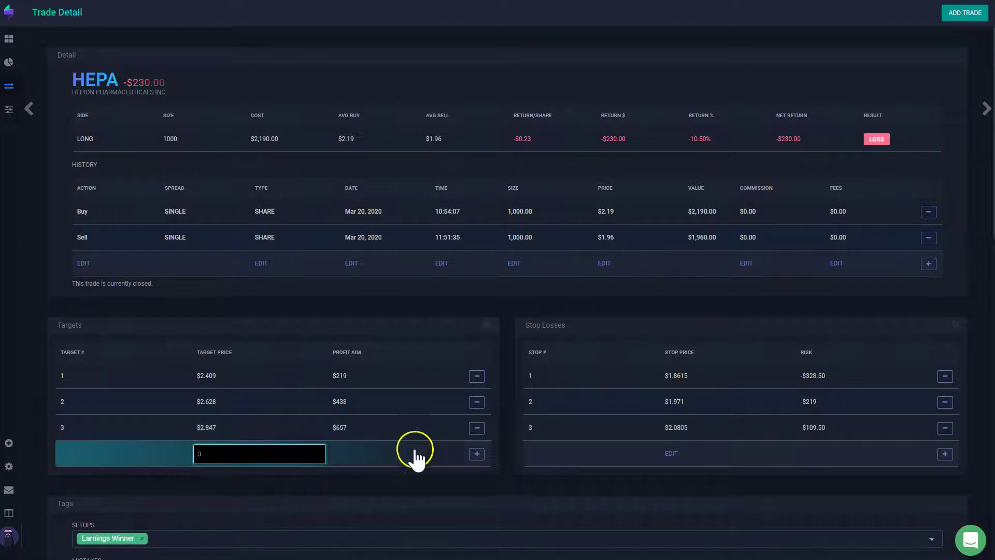
click(469, 468)
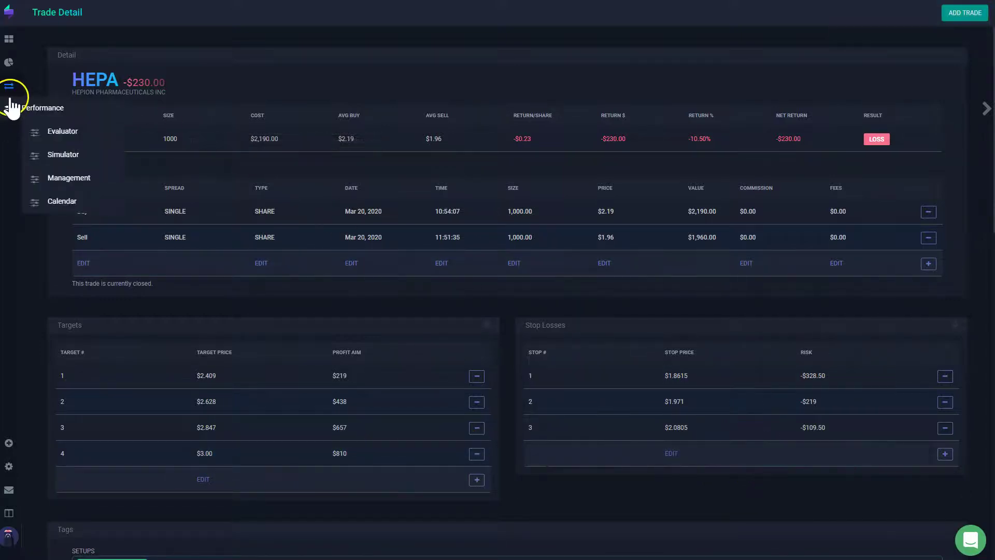
Step: Open the Configuration > Trade Settings page
mouse_move(10, 467)
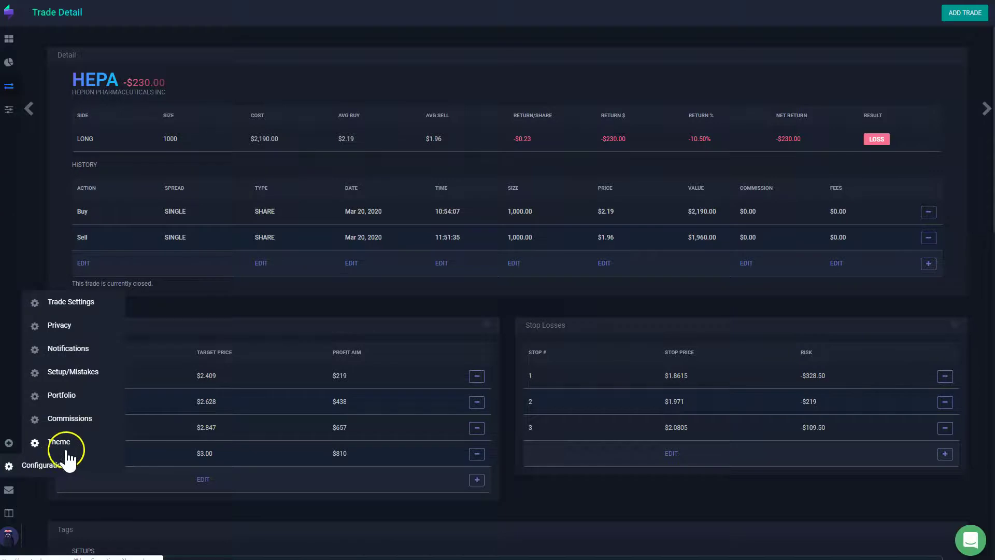
click(80, 303)
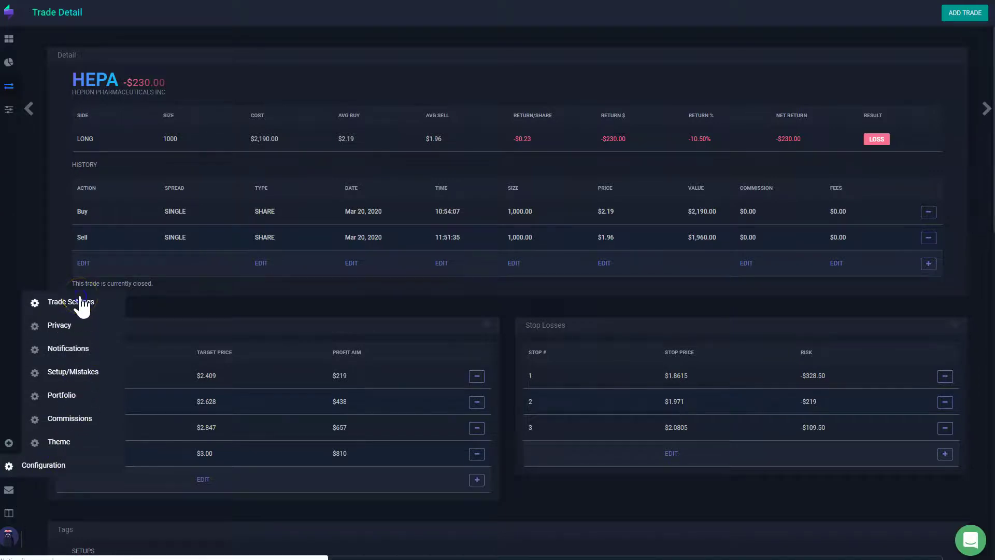
scroll(433, 301, down, 4)
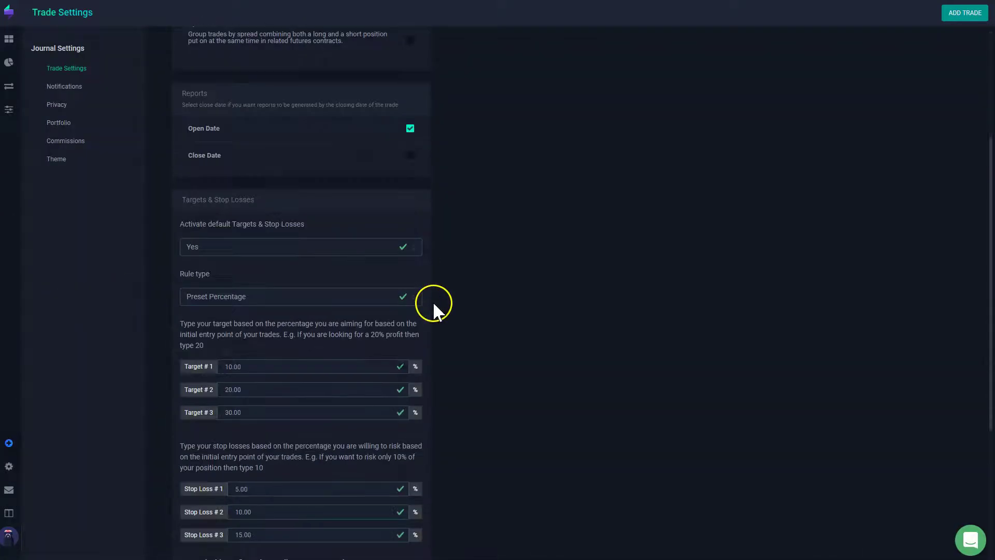
drag(190, 197, 269, 198)
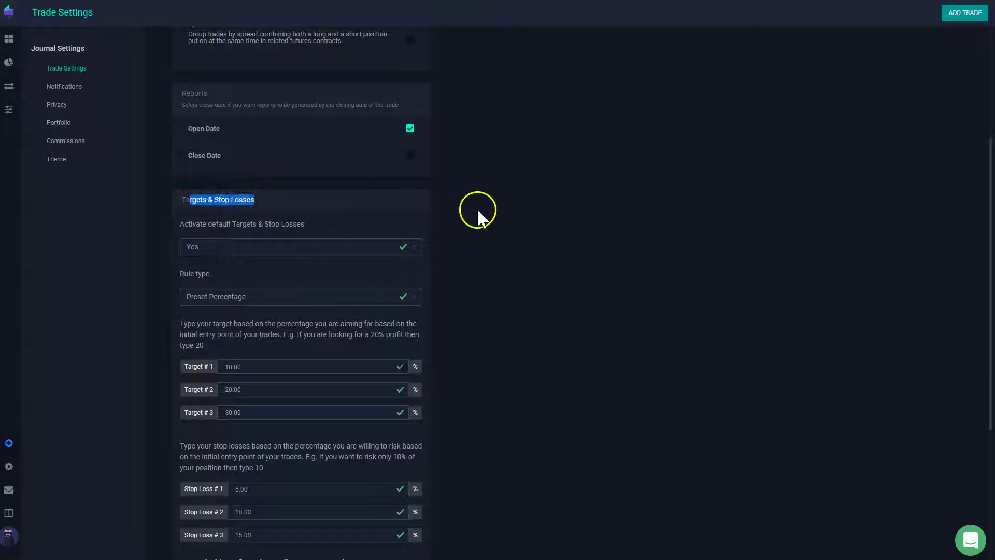
Step: Switch Activate default Targets & Stop Losses to No, then back to Yes
click(630, 206)
click(307, 244)
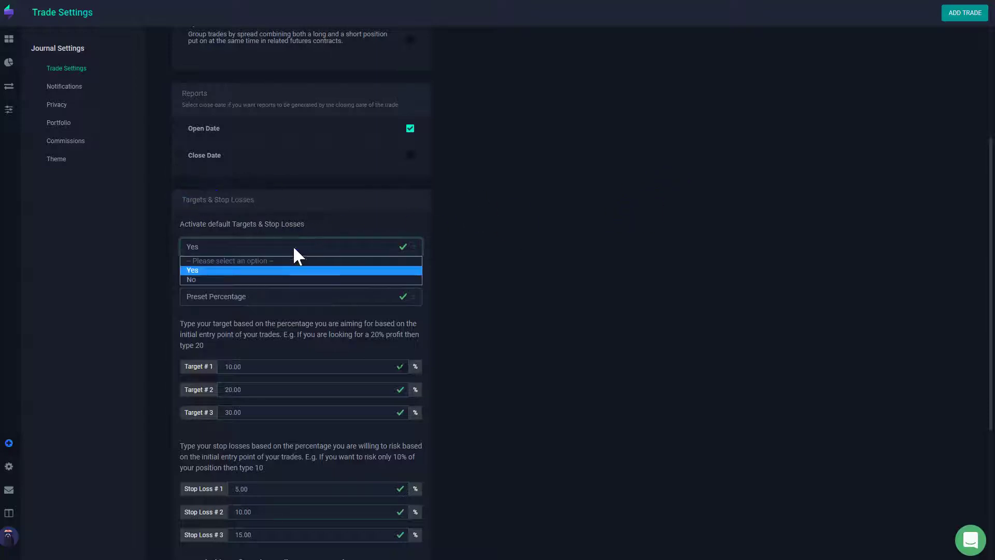
click(196, 279)
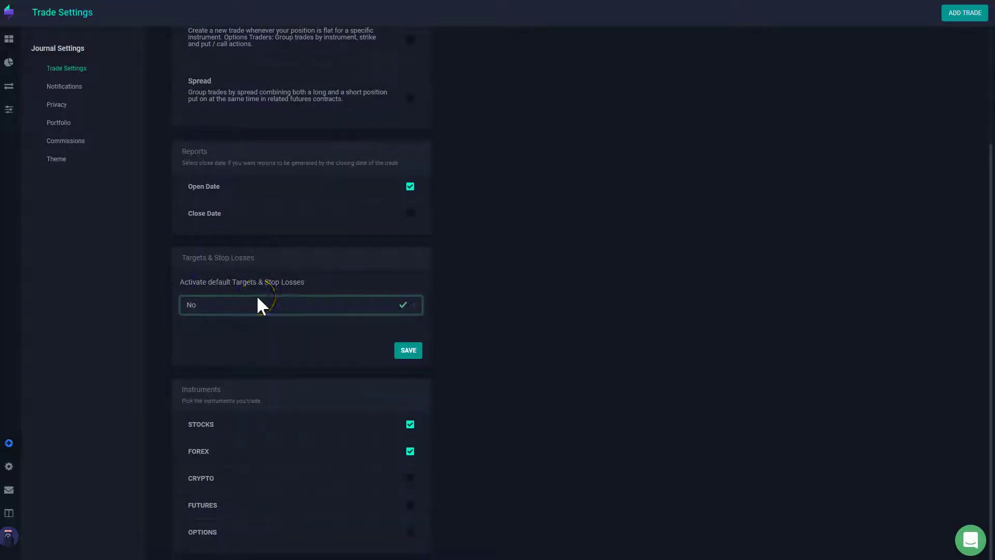
click(247, 305)
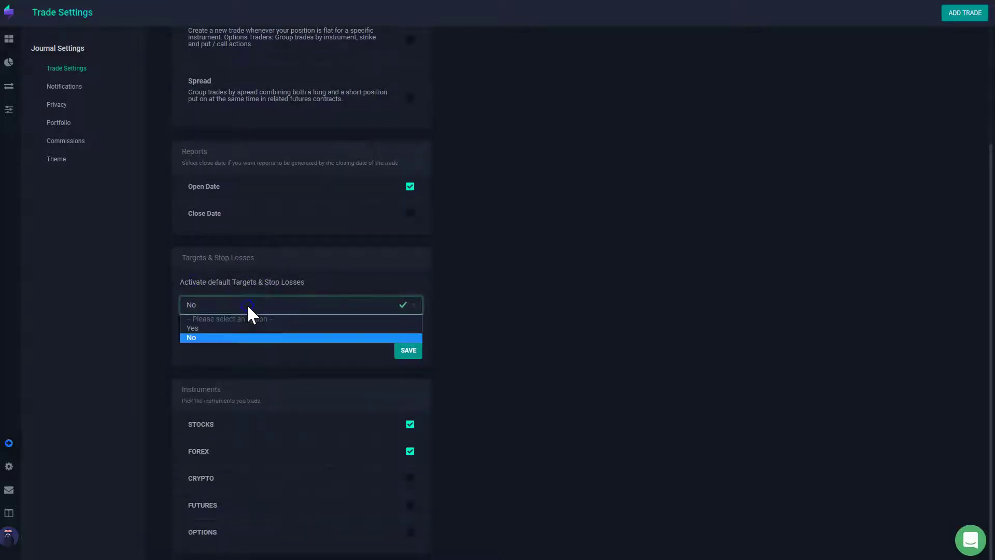
click(212, 329)
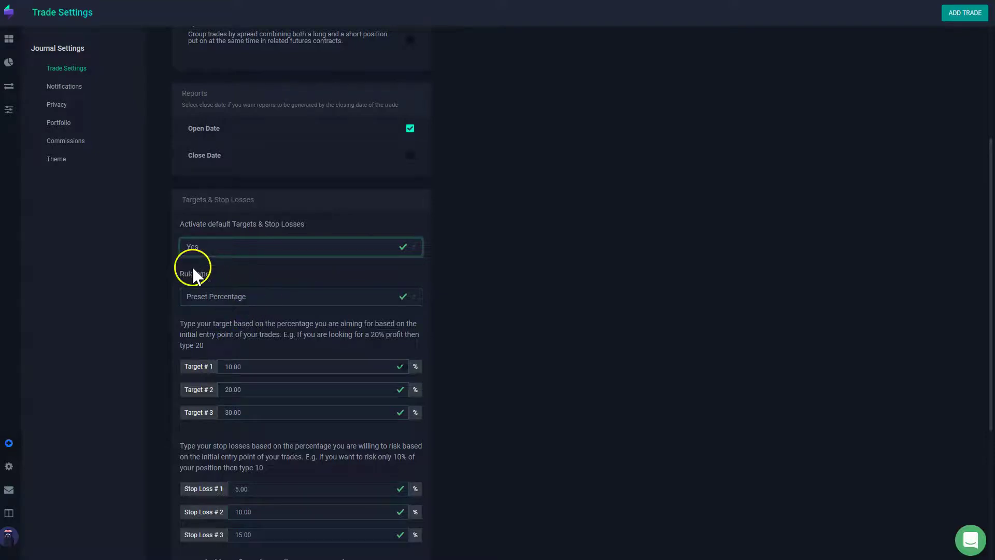
click(222, 294)
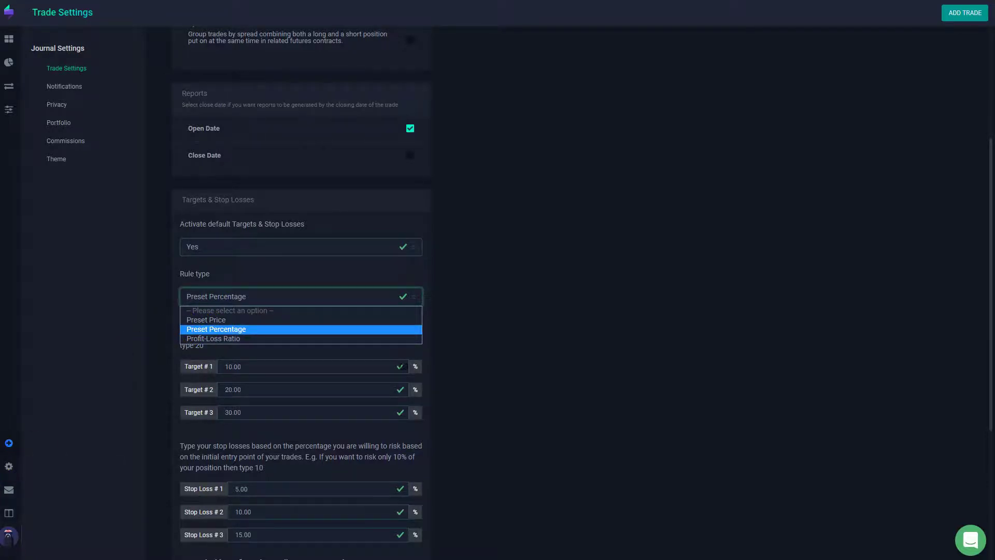
click(255, 296)
click(256, 296)
click(249, 329)
click(492, 317)
click(206, 328)
drag(257, 366, 200, 392)
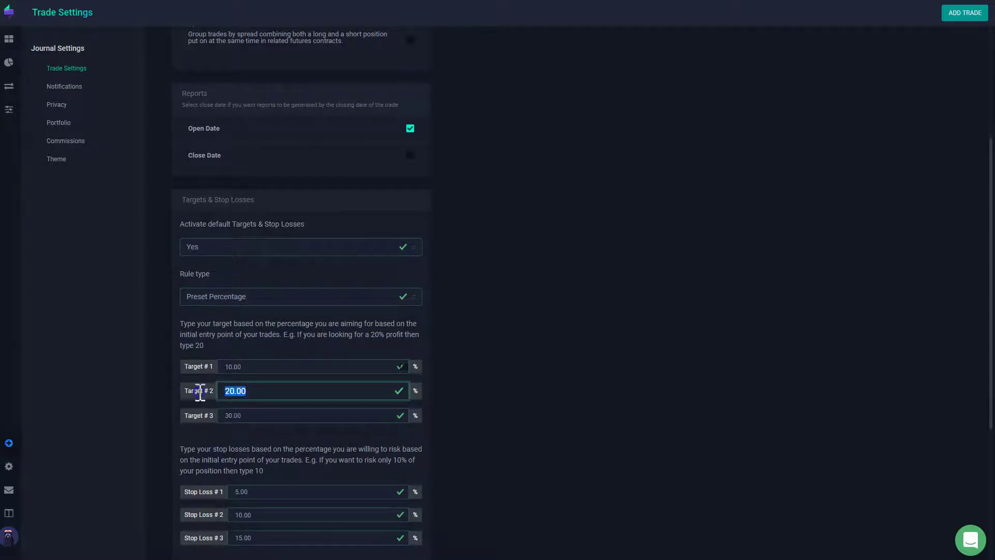
drag(263, 415, 220, 418)
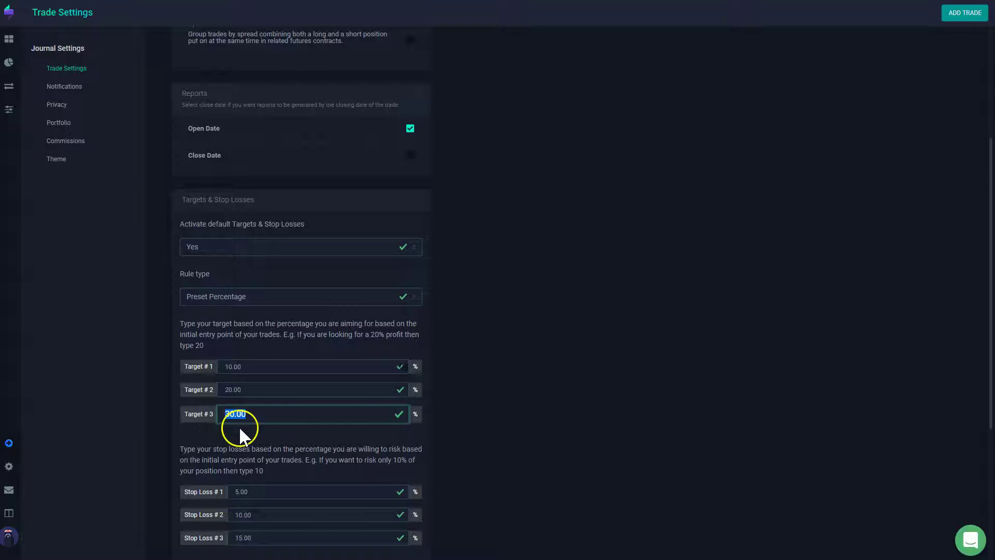
scroll(240, 429, down, 1)
drag(251, 438, 224, 439)
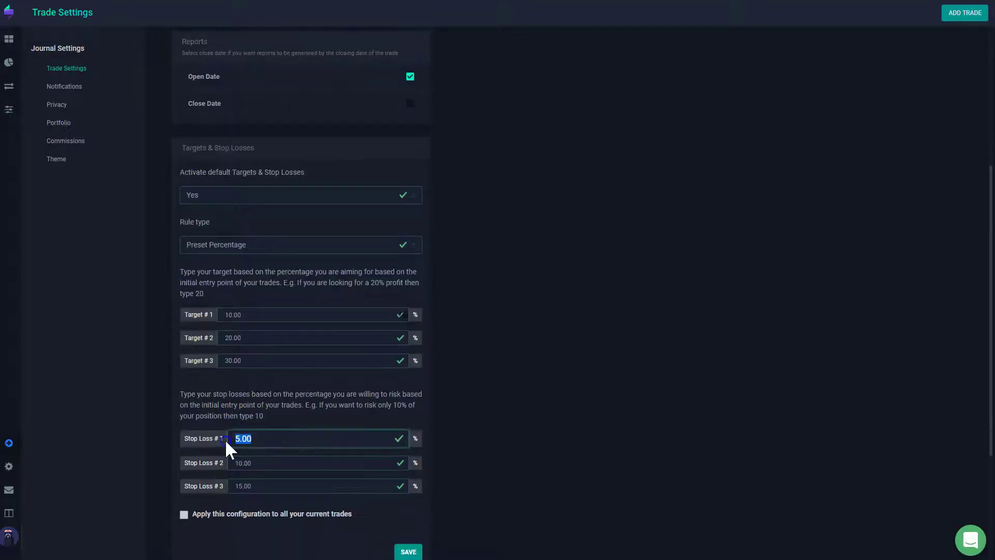
click(261, 462)
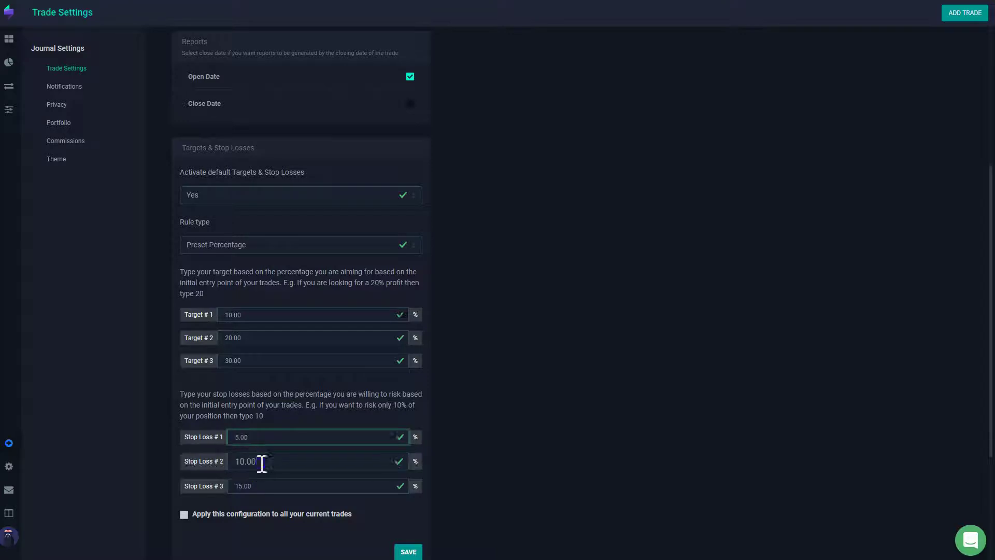
mouse_move(262, 462)
mouse_down()
mouse_move(217, 460)
mouse_move(263, 479)
mouse_up()
click(238, 484)
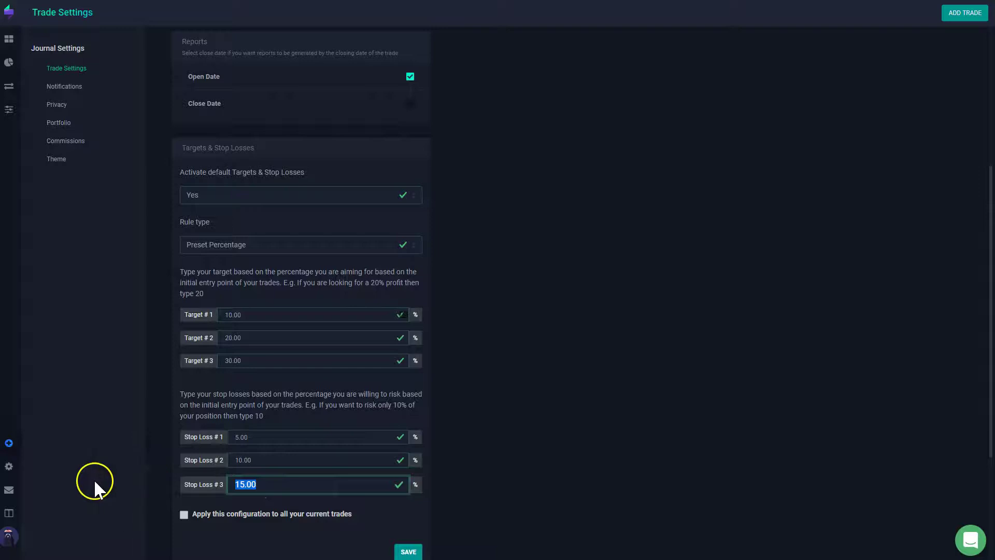
Step: Switch the default rule type to Preset Price and set Target #1 to 0.2
click(293, 246)
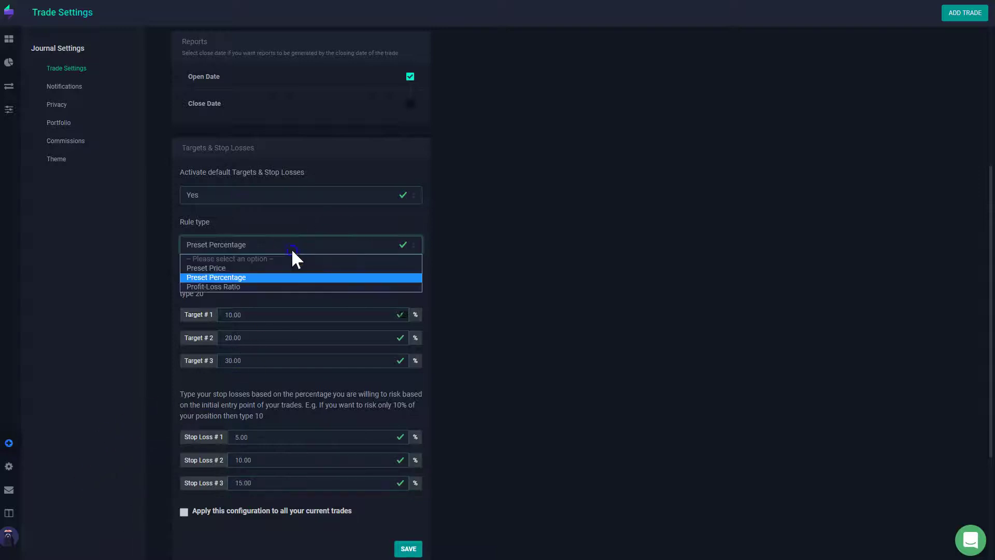
click(231, 268)
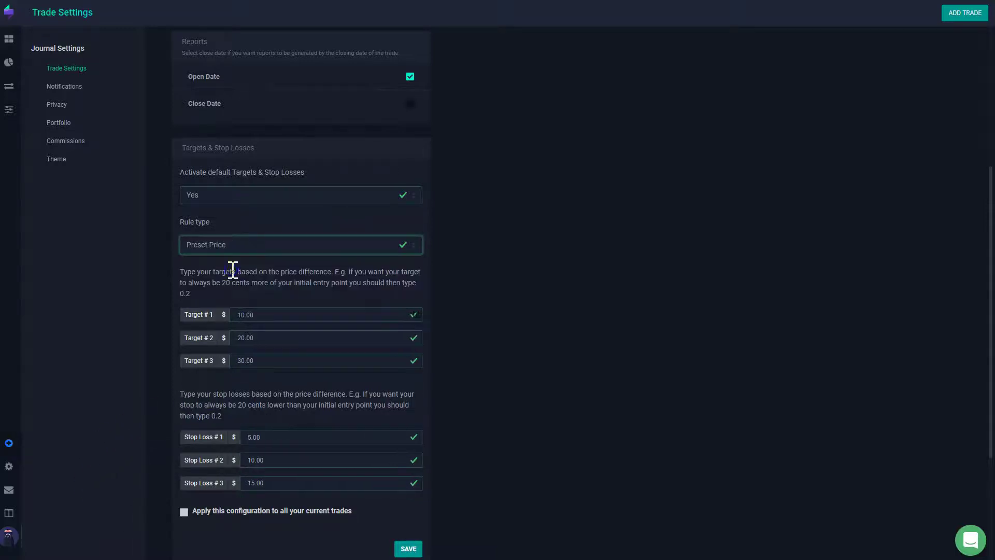
click(301, 318)
drag(263, 320, 240, 319)
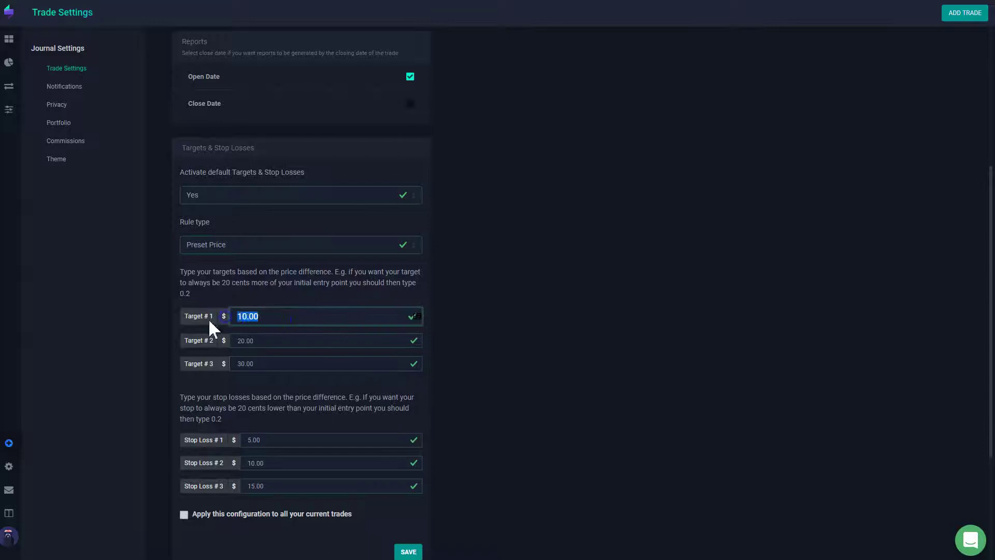
text(0.)
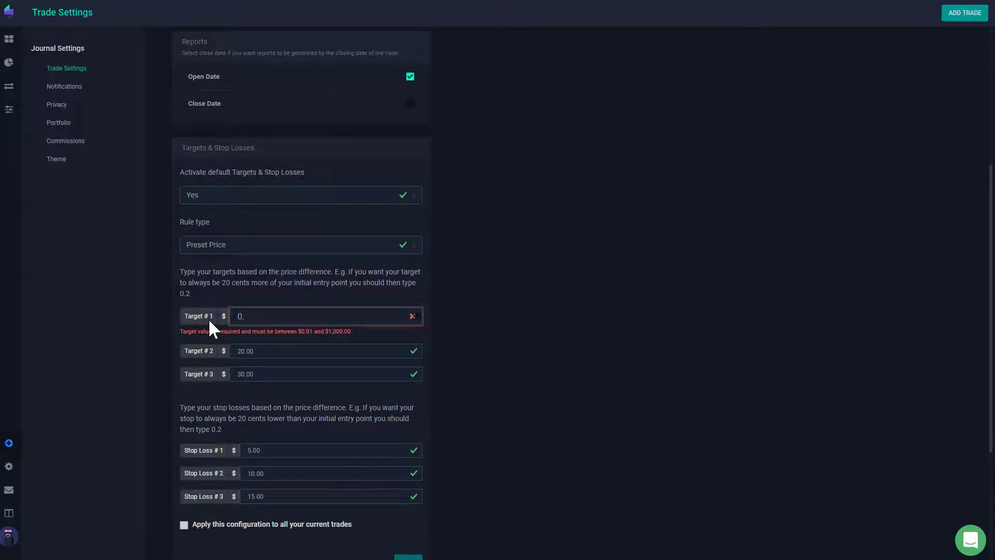
text(2)
Step: Enter .4 for Target #2 and 0.5 for Target #3
drag(244, 342, 191, 342)
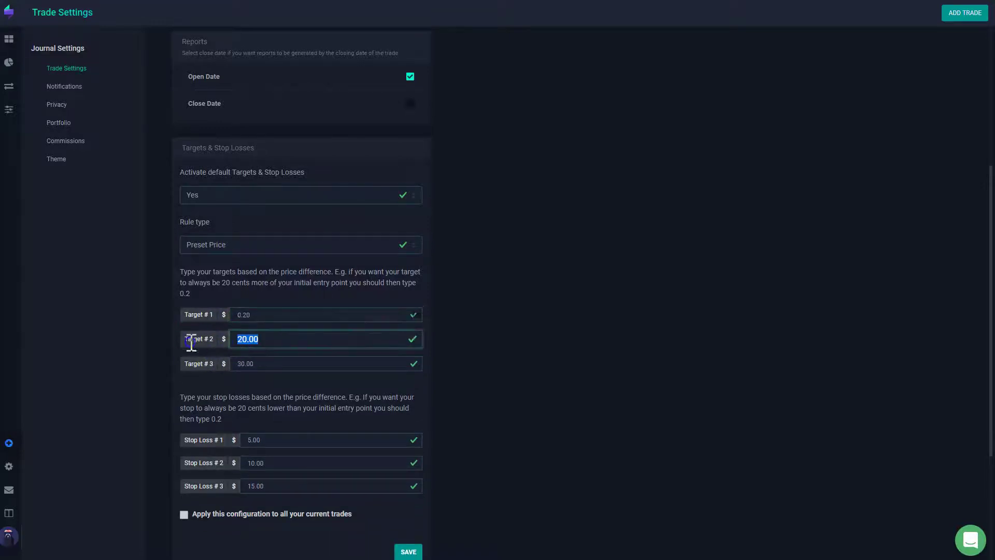
text(4)
key(BackSpace)
text(.4)
drag(260, 362, 141, 362)
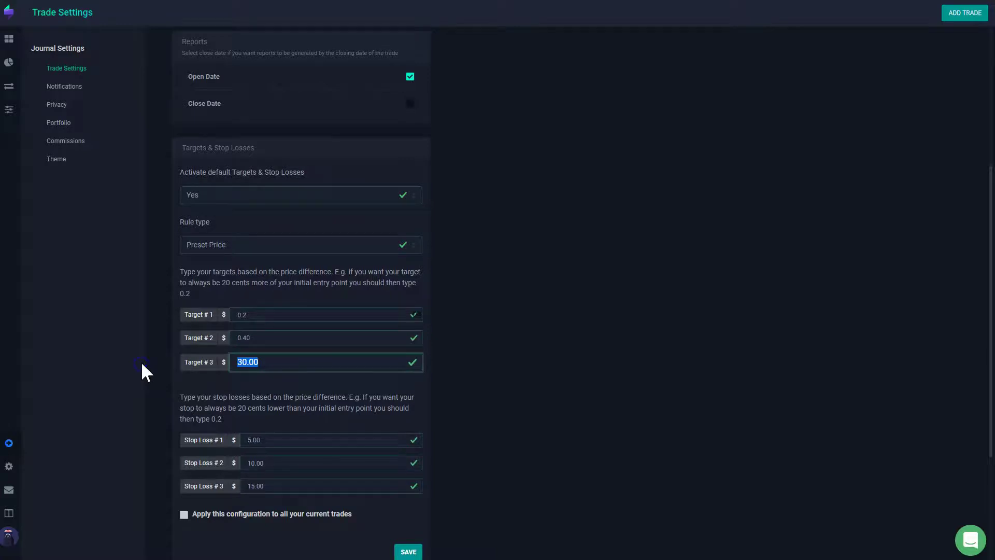
text(0.5)
click(566, 334)
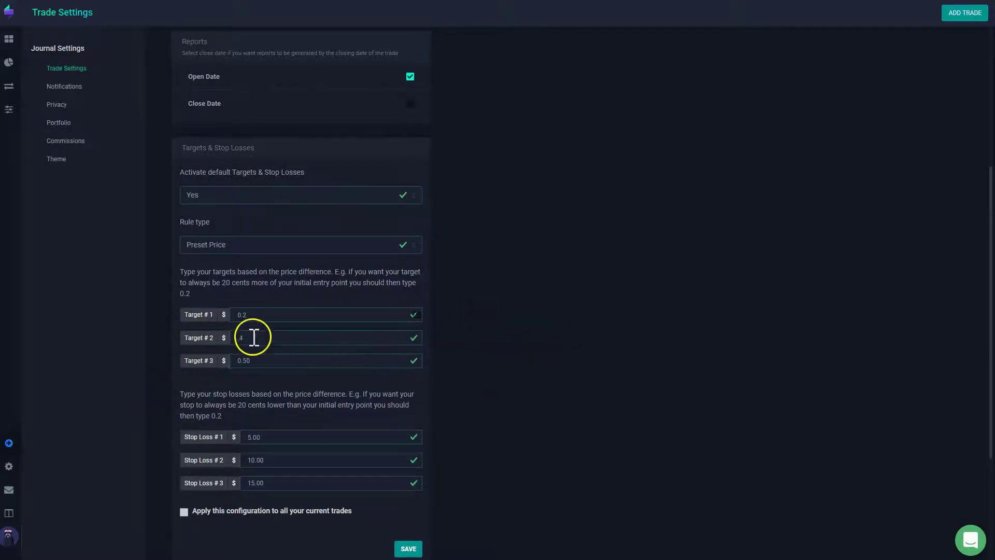
drag(335, 437, 225, 437)
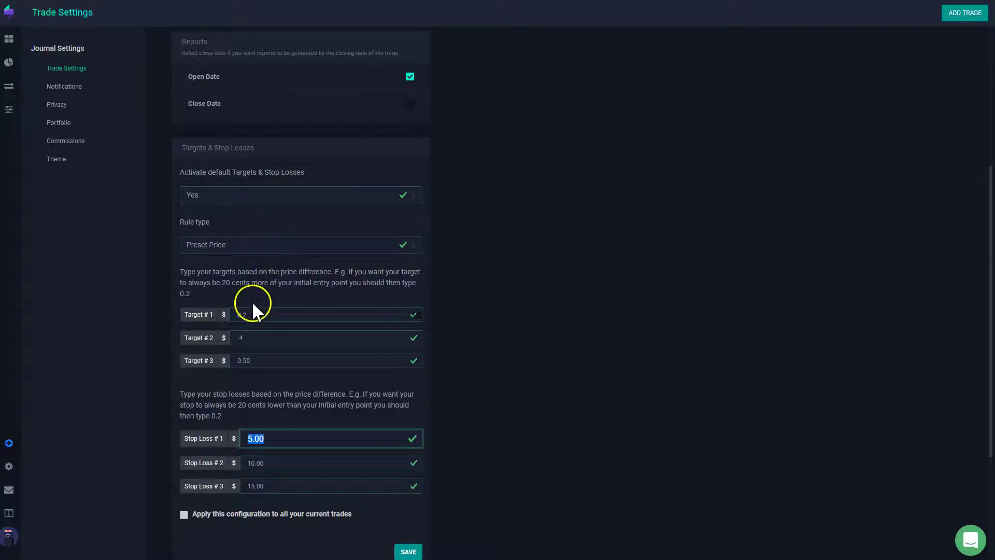
drag(252, 314, 231, 315)
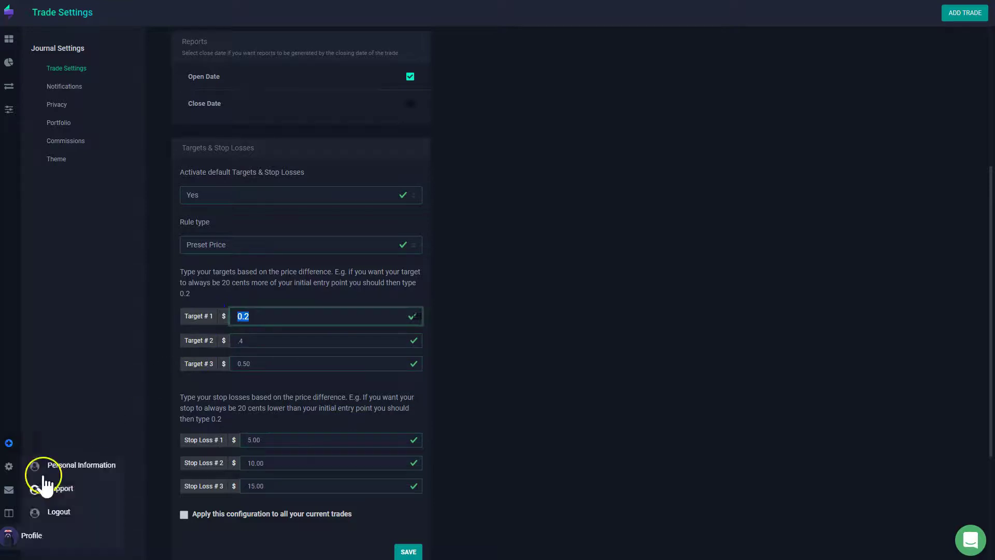
Step: Choose the Profit-Loss Ratio rule type with a 2:1 ratio and a $200 risk amount
click(269, 245)
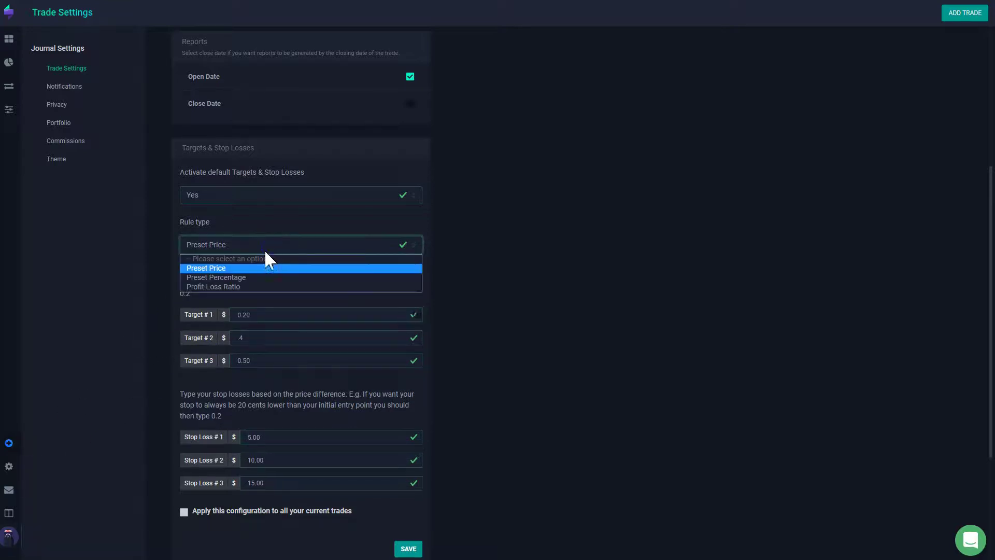
click(217, 287)
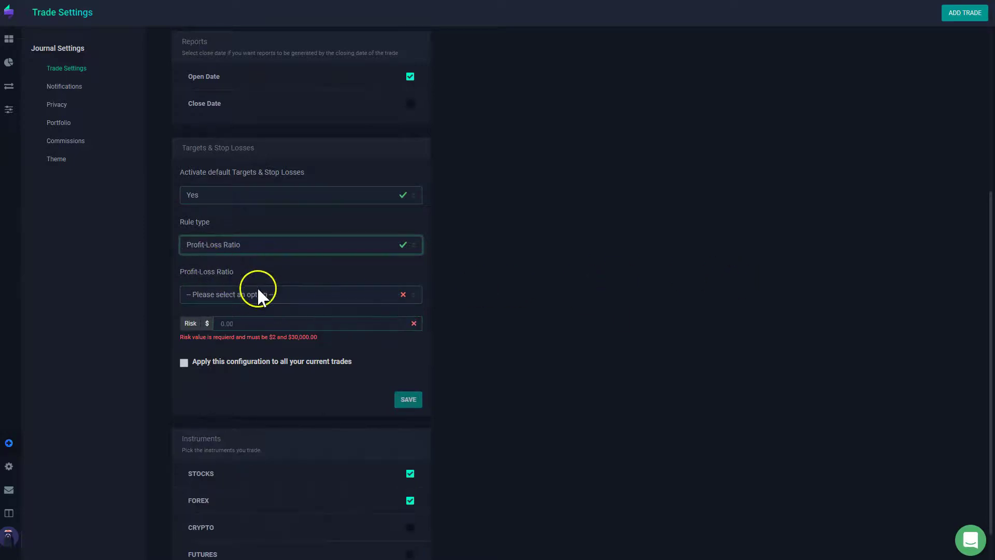
click(269, 295)
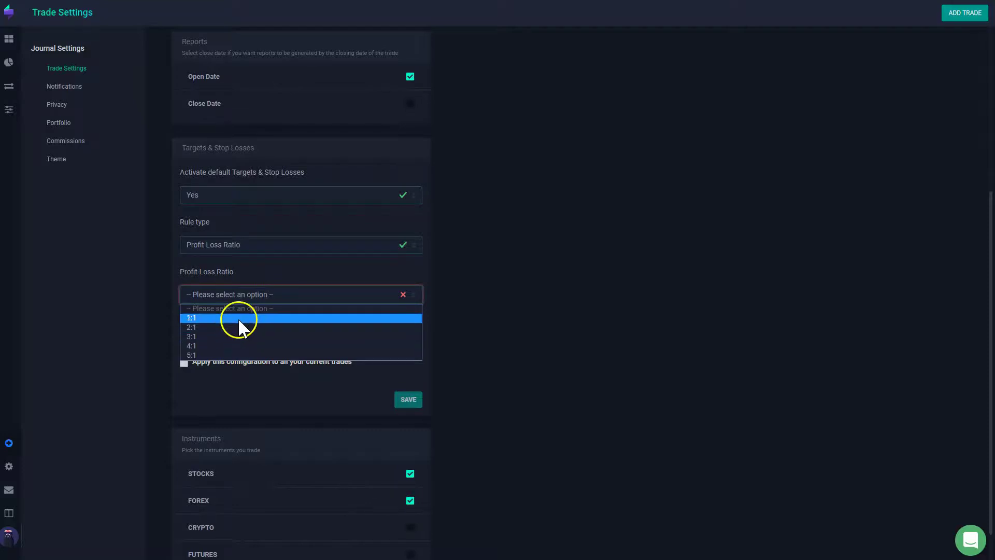
click(227, 325)
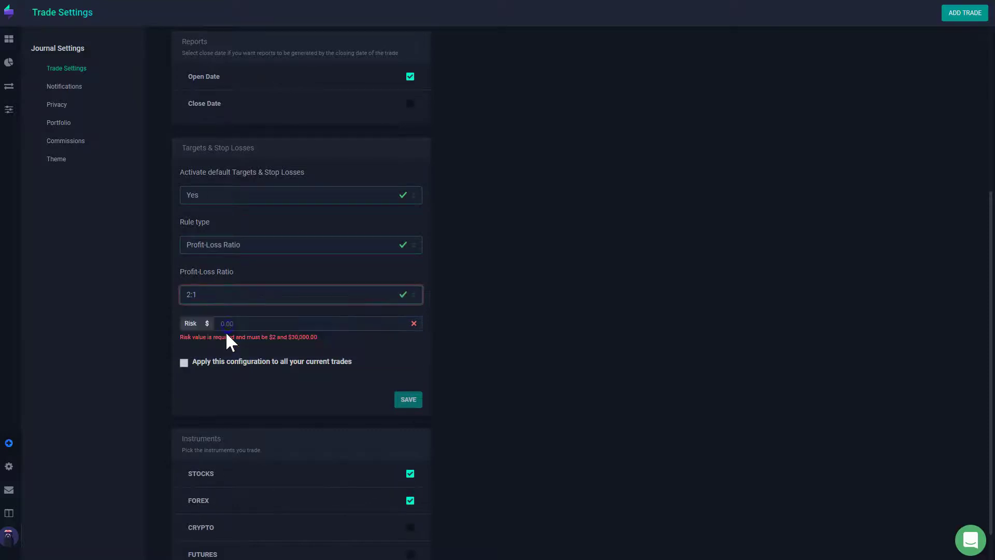
click(241, 318)
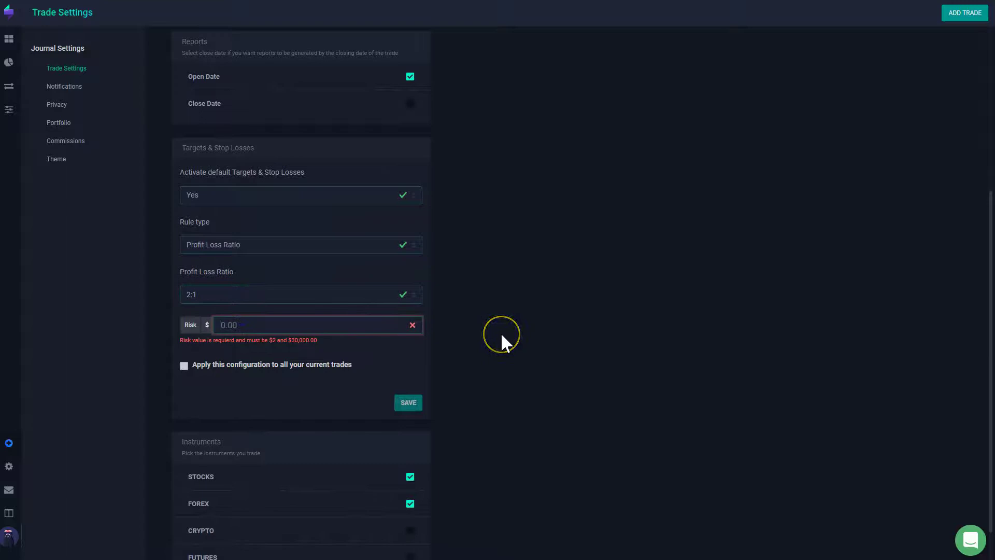
text(200)
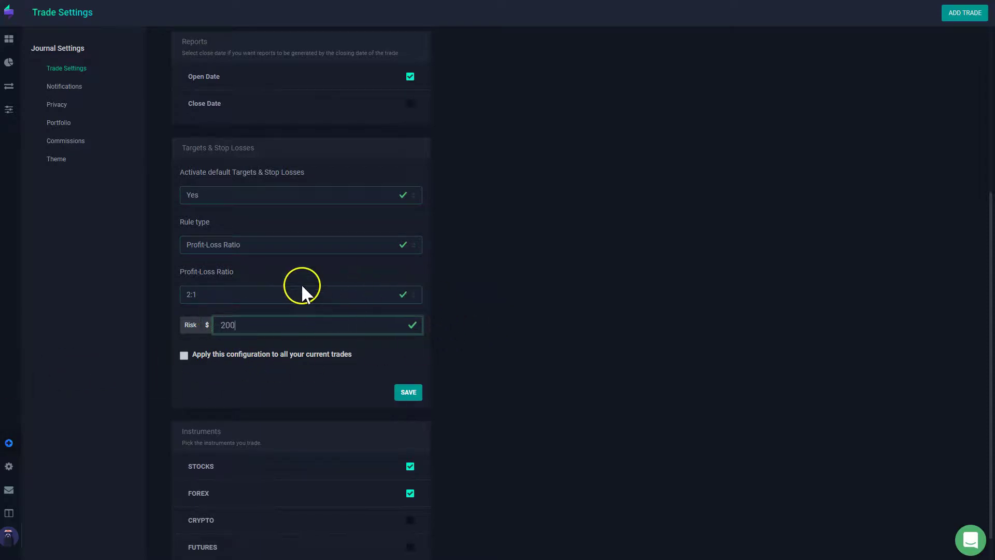
Step: Tick apply-to-current-trades and overwrite targets and stops, toggle Activate off and on, keeping 2:1
click(222, 353)
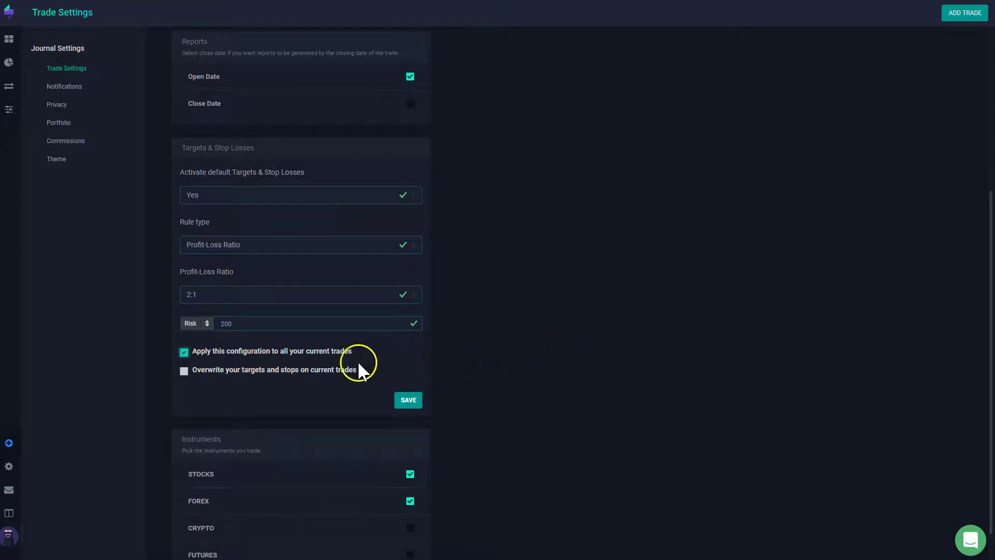
click(212, 375)
click(381, 200)
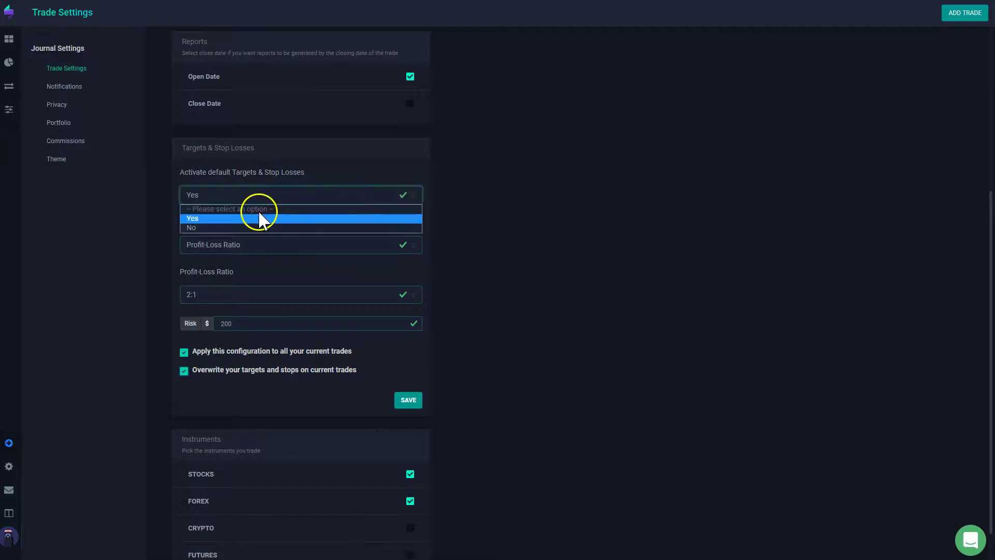
click(228, 227)
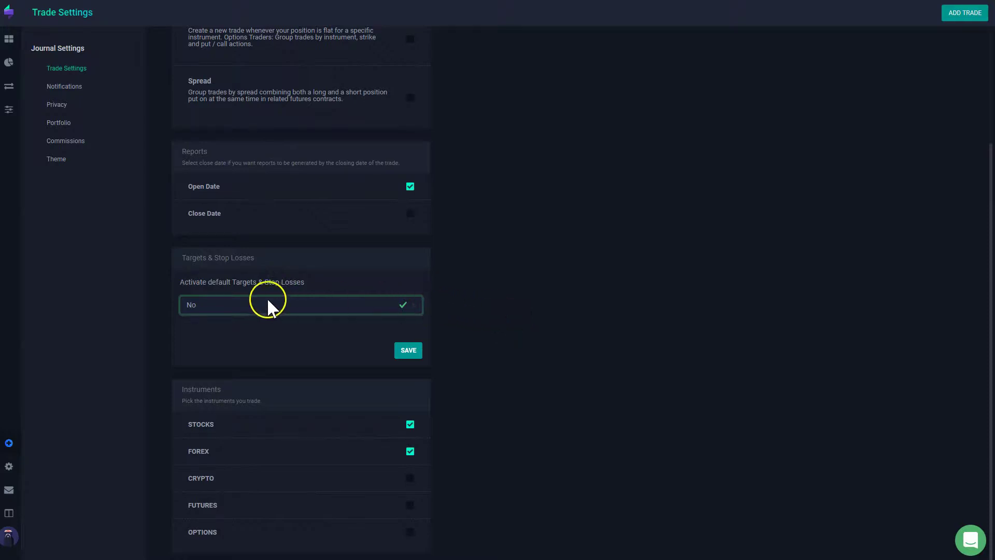
click(229, 308)
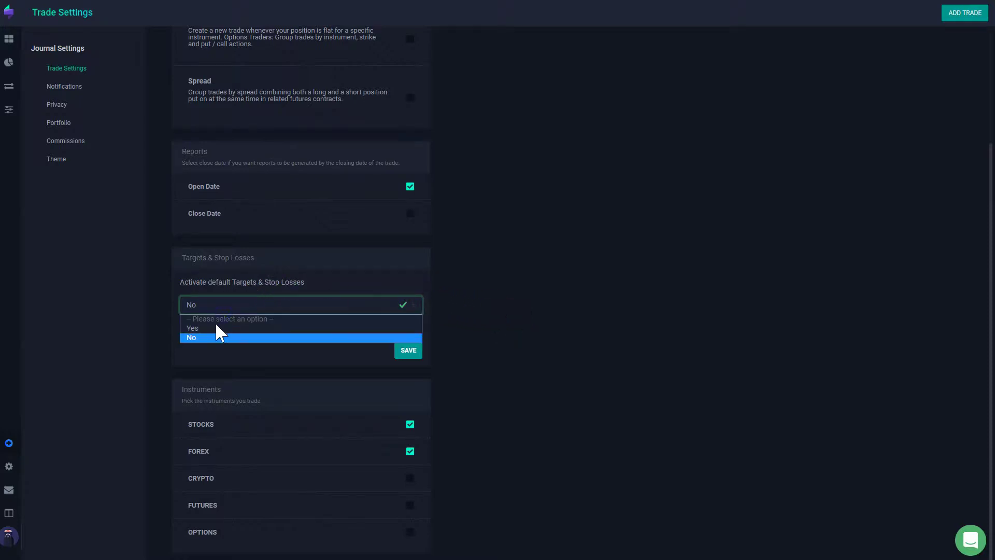
click(210, 329)
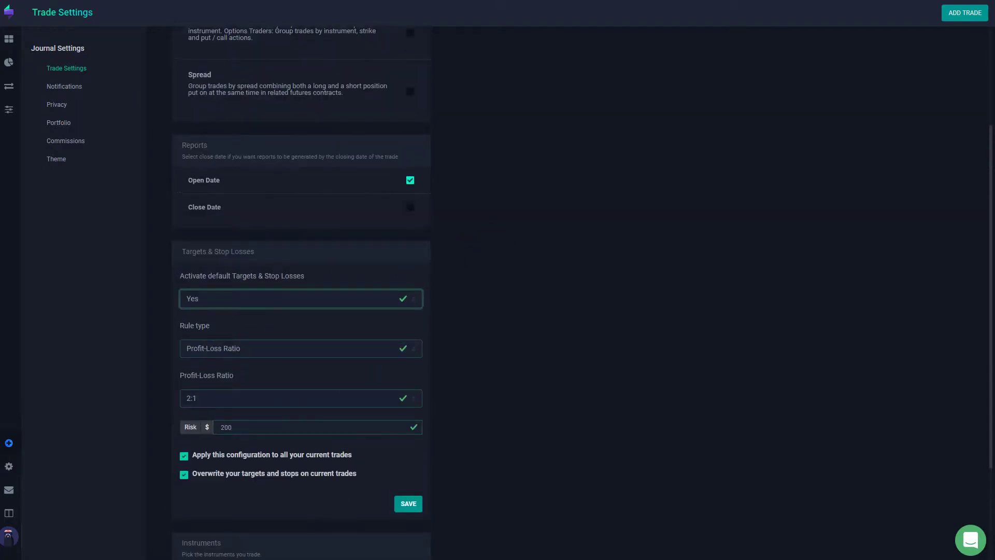
click(209, 400)
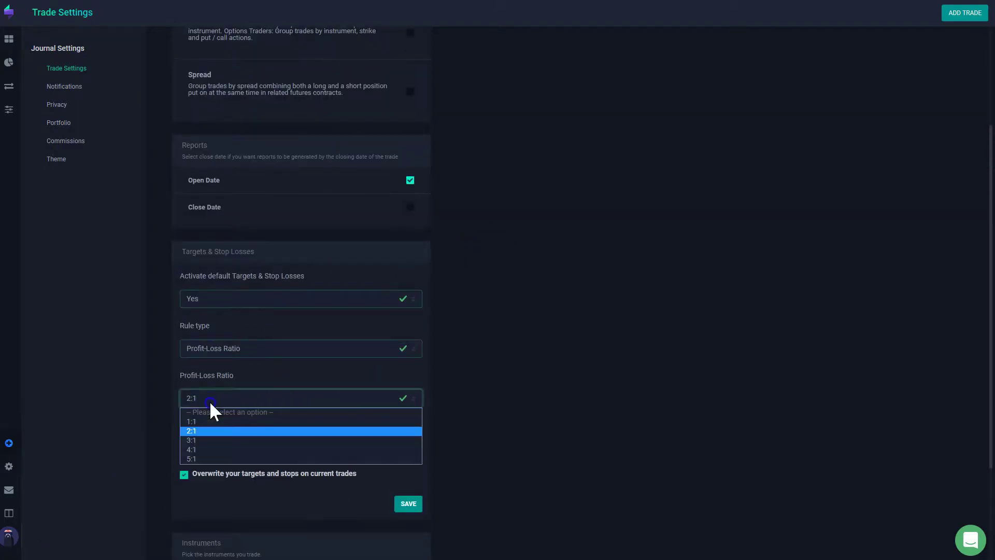
click(111, 399)
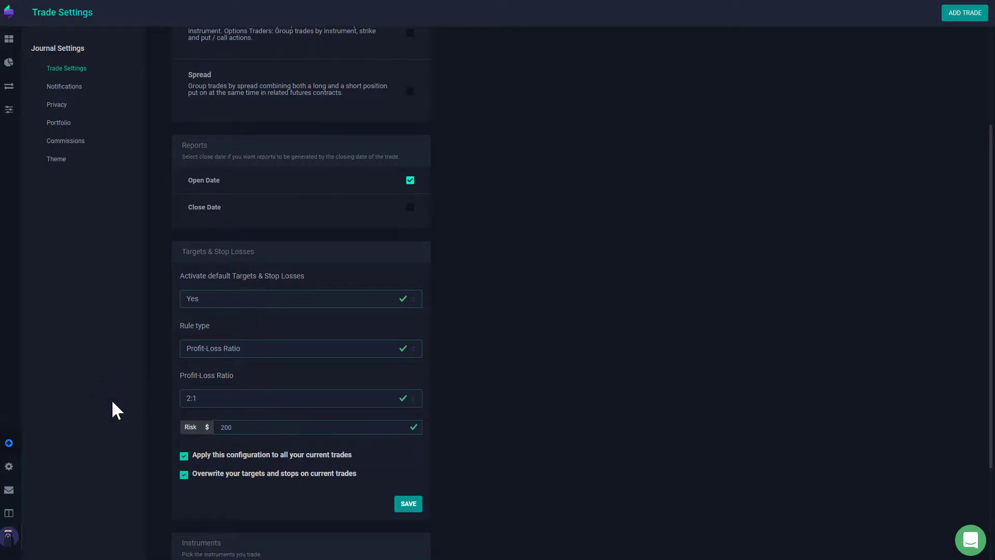
Step: Change the rule type to Preset Percentage and set Targets #1–#3 to 10, 20 and 30
click(238, 350)
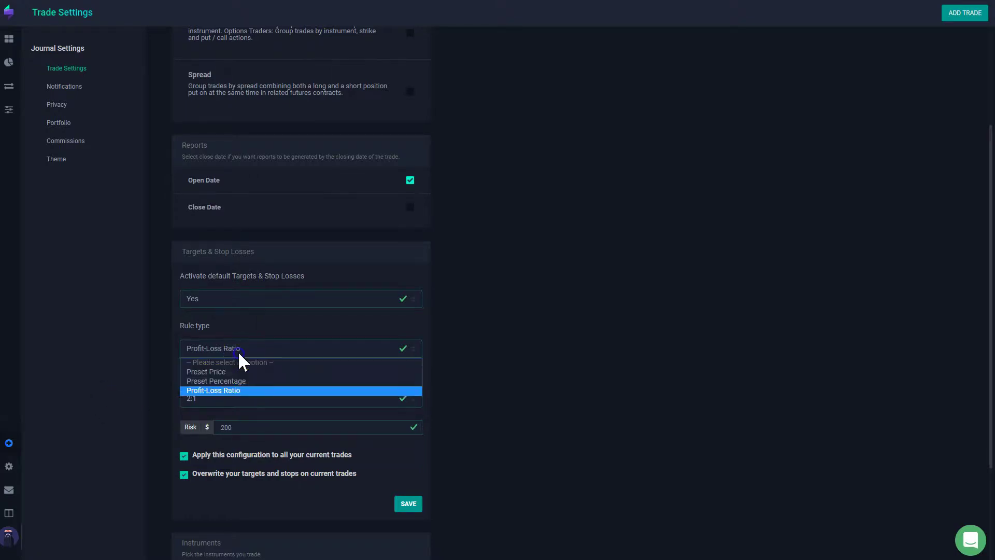
click(235, 381)
key(Tab)
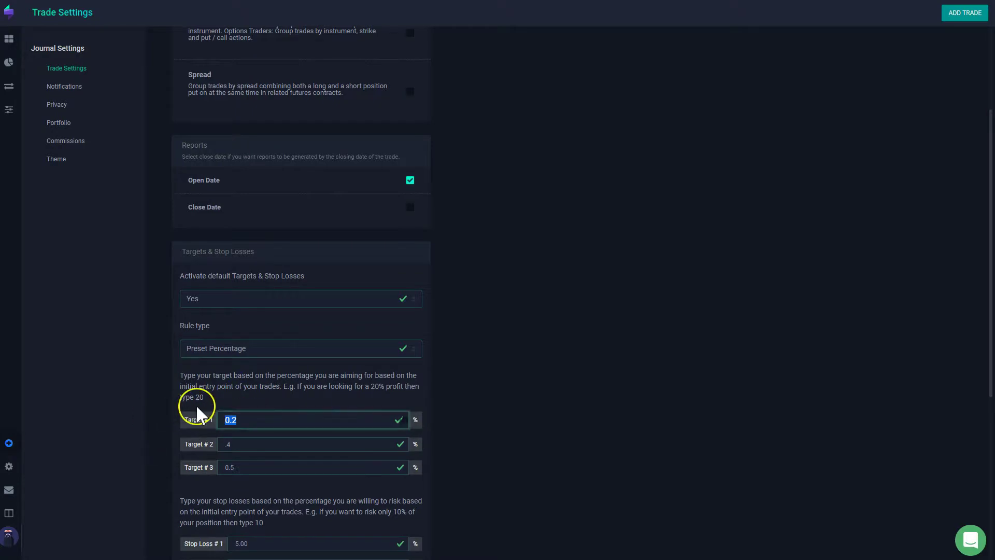
text(10)
key(Tab)
text(2)
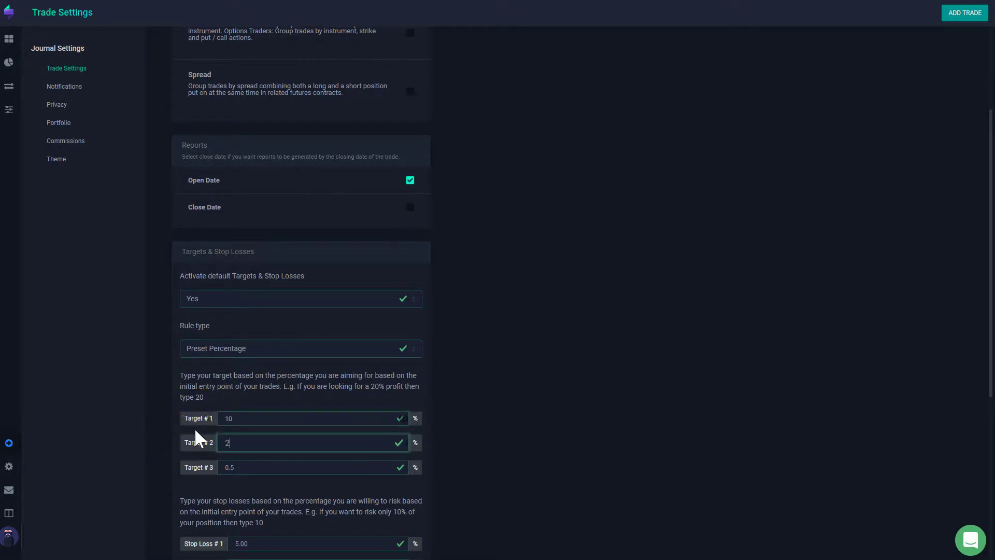
text(0)
click(262, 463)
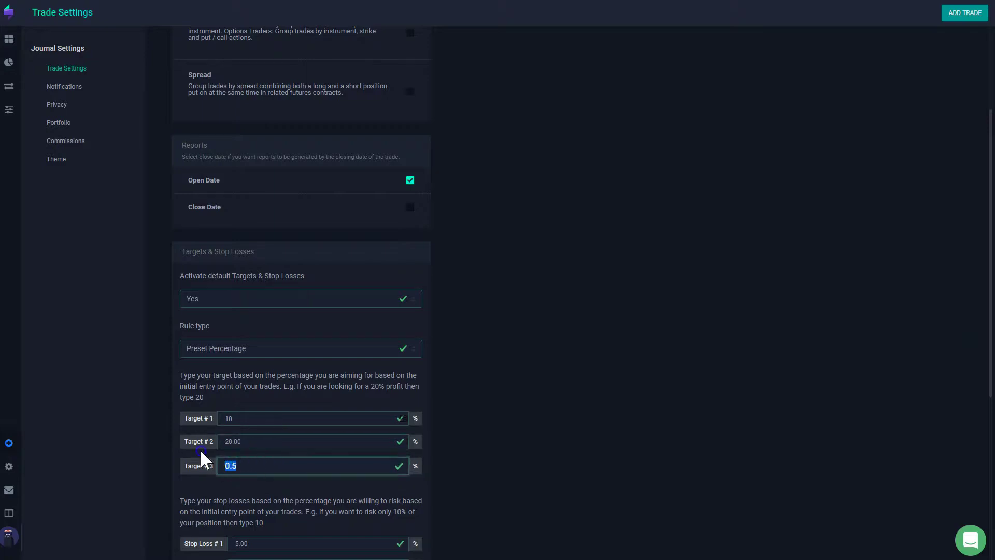
text(30)
click(287, 438)
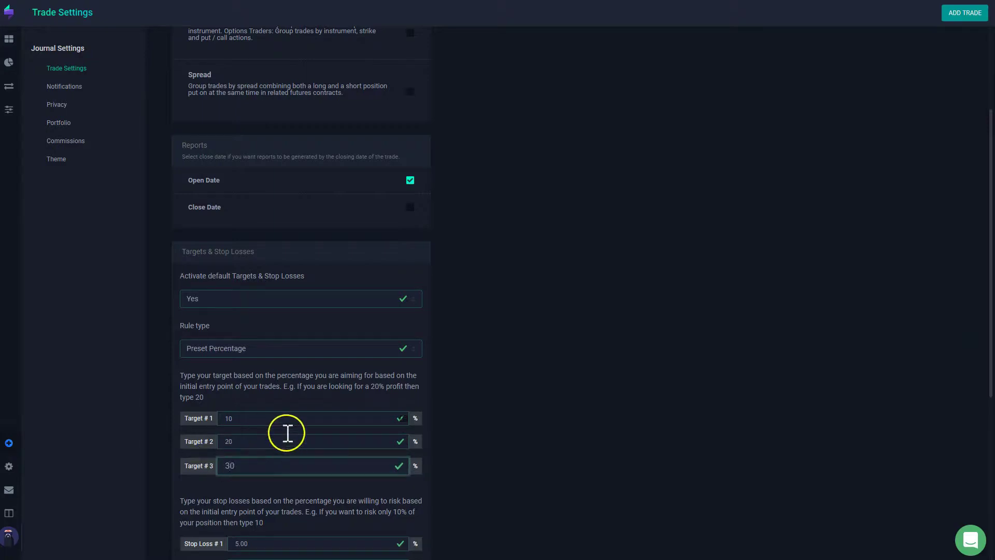
click(488, 399)
scroll(362, 446, down, 1)
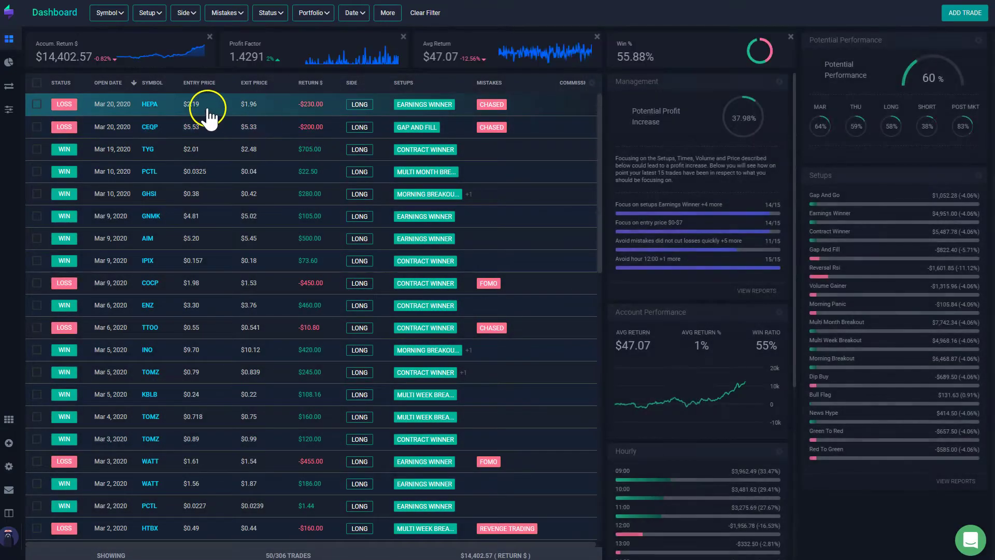
Step: Reopen the HEPA trade and scroll to its chart showing four target and three stop-loss lines
click(208, 110)
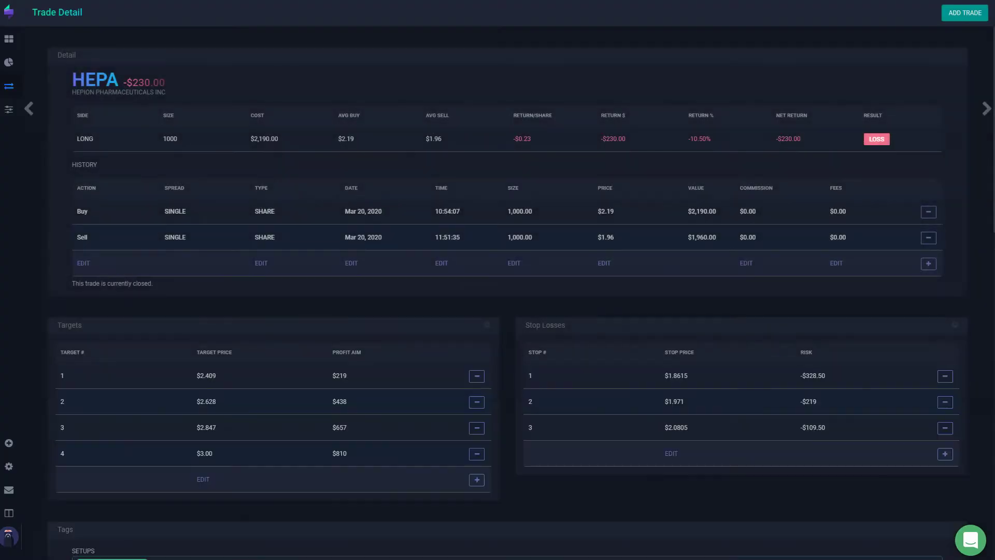
scroll(47, 374, down, 3)
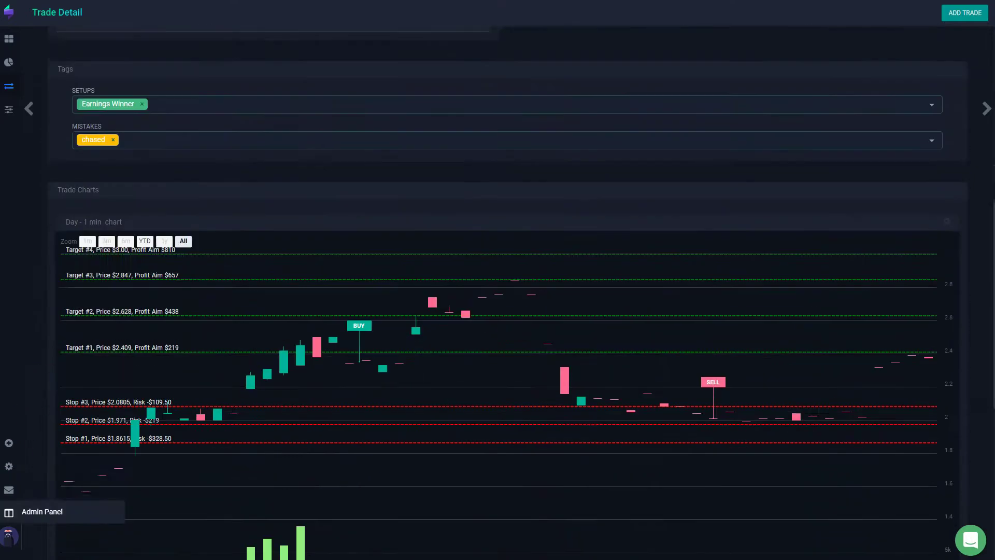
scroll(111, 228, up, 6)
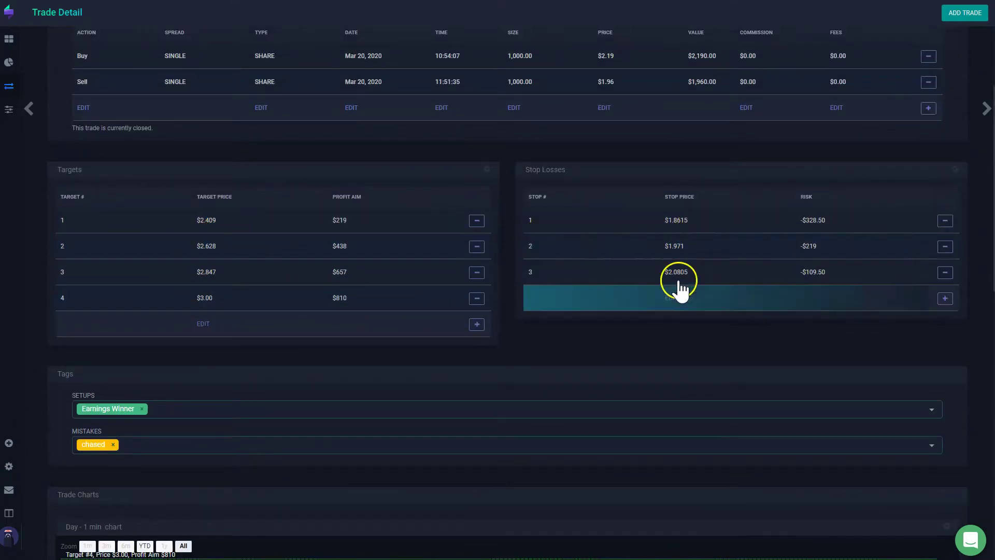
scroll(648, 282, down, 7)
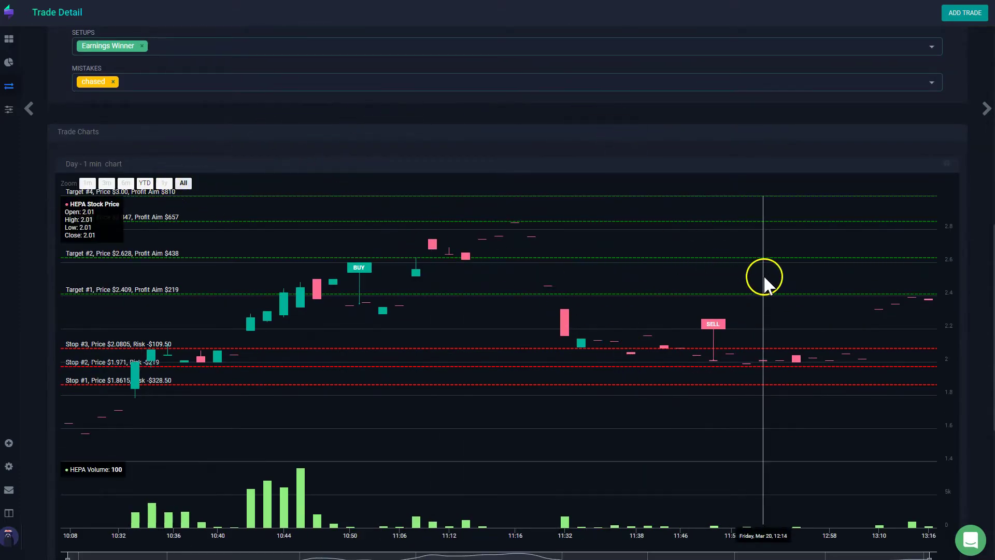
scroll(764, 278, down, 1)
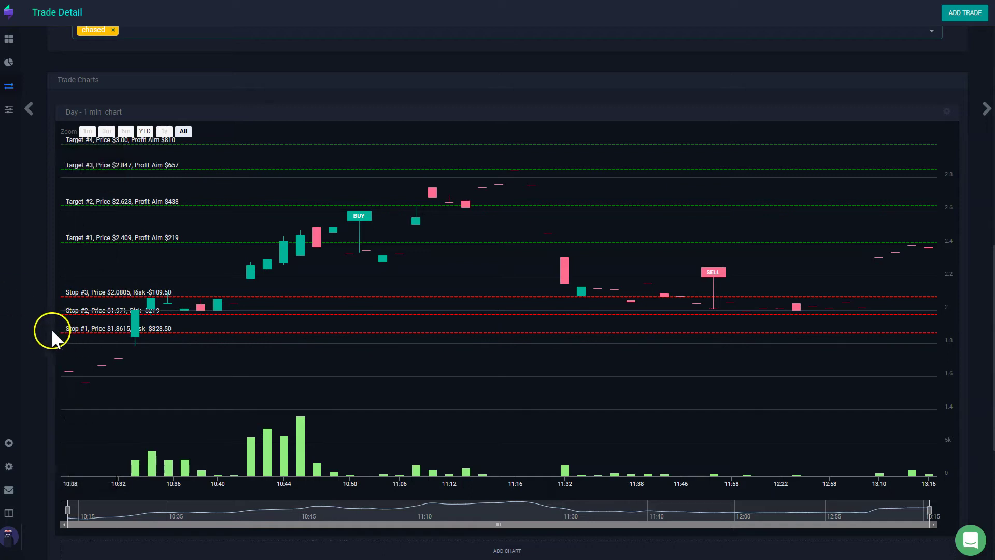
scroll(101, 153, up, 2)
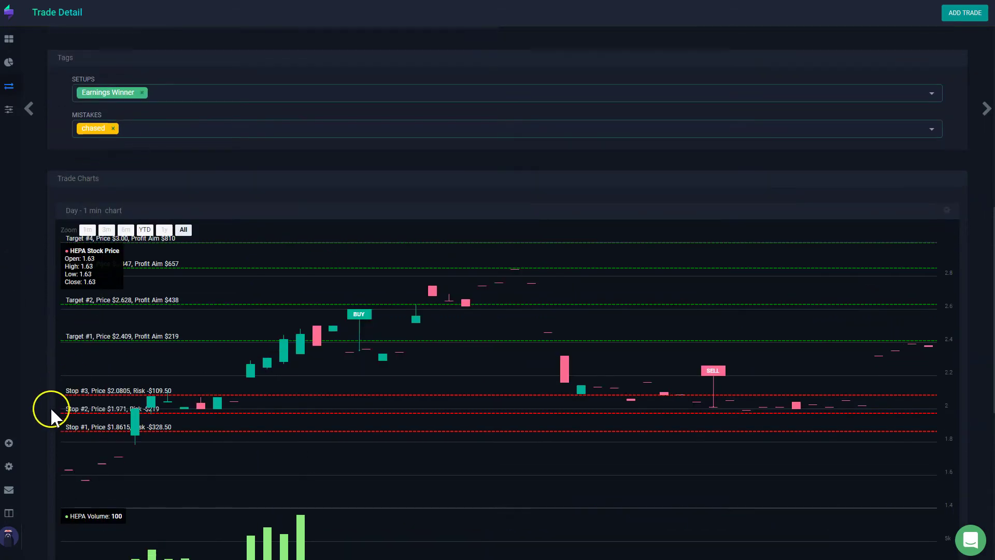
scroll(36, 406, down, 3)
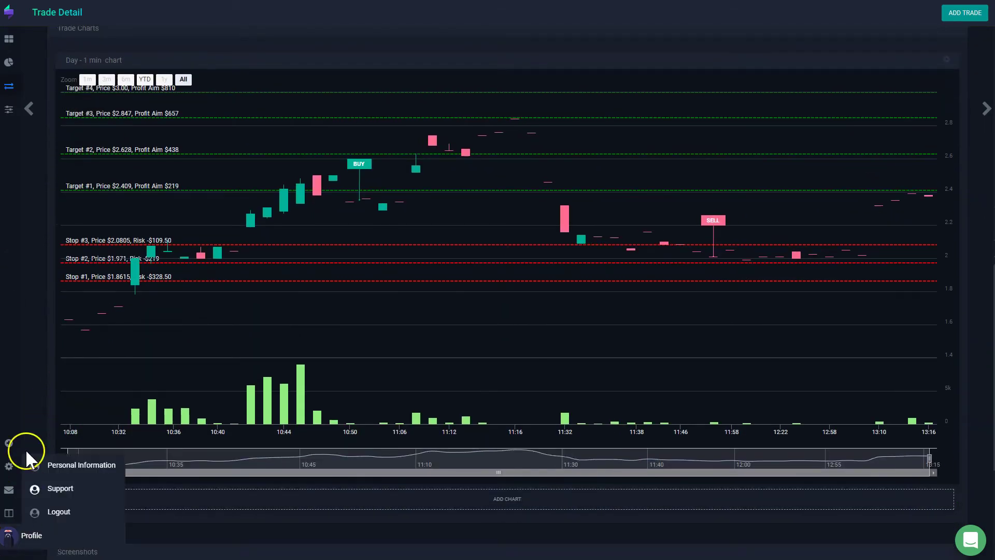
scroll(24, 221, up, 1)
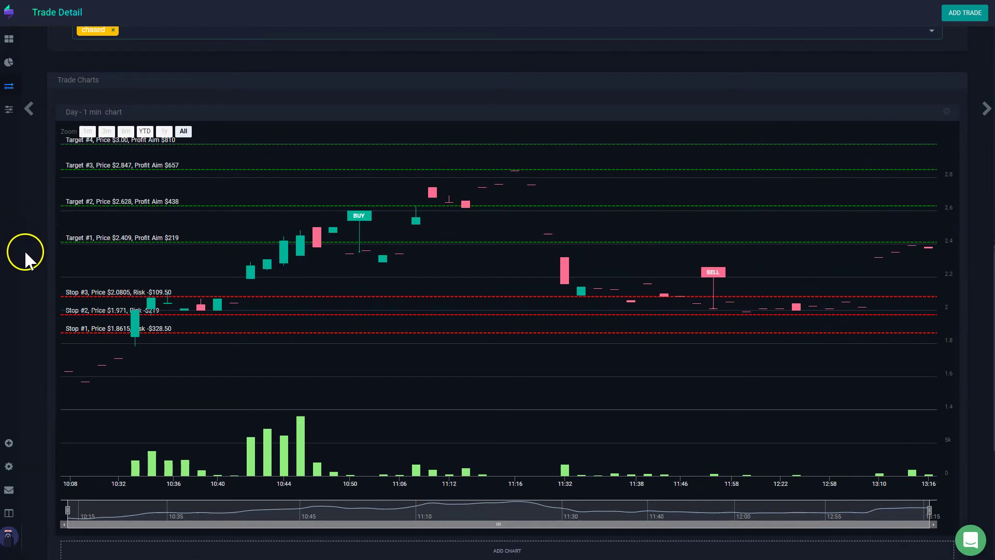
mouse_move(17, 93)
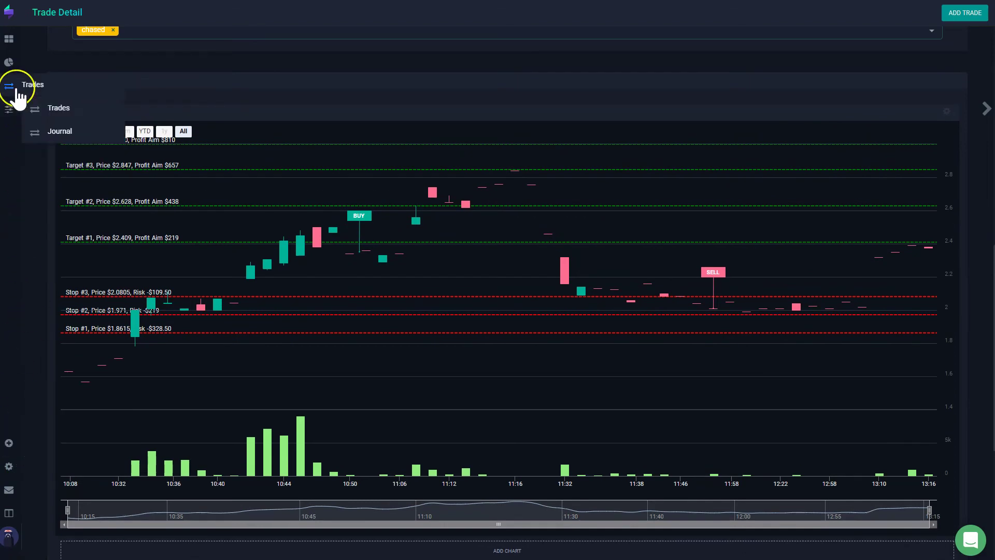